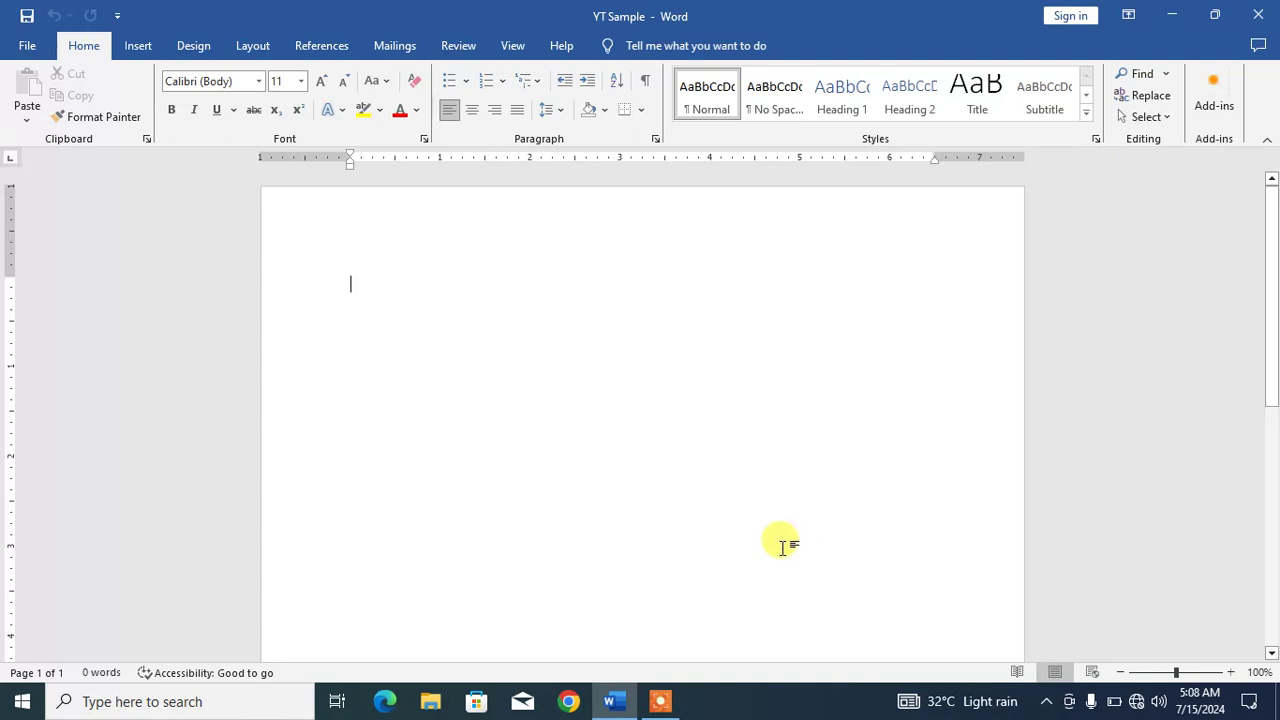
# - Draw a text box near the top of the page and make it slightly taller
pyautogui.click(142, 47)
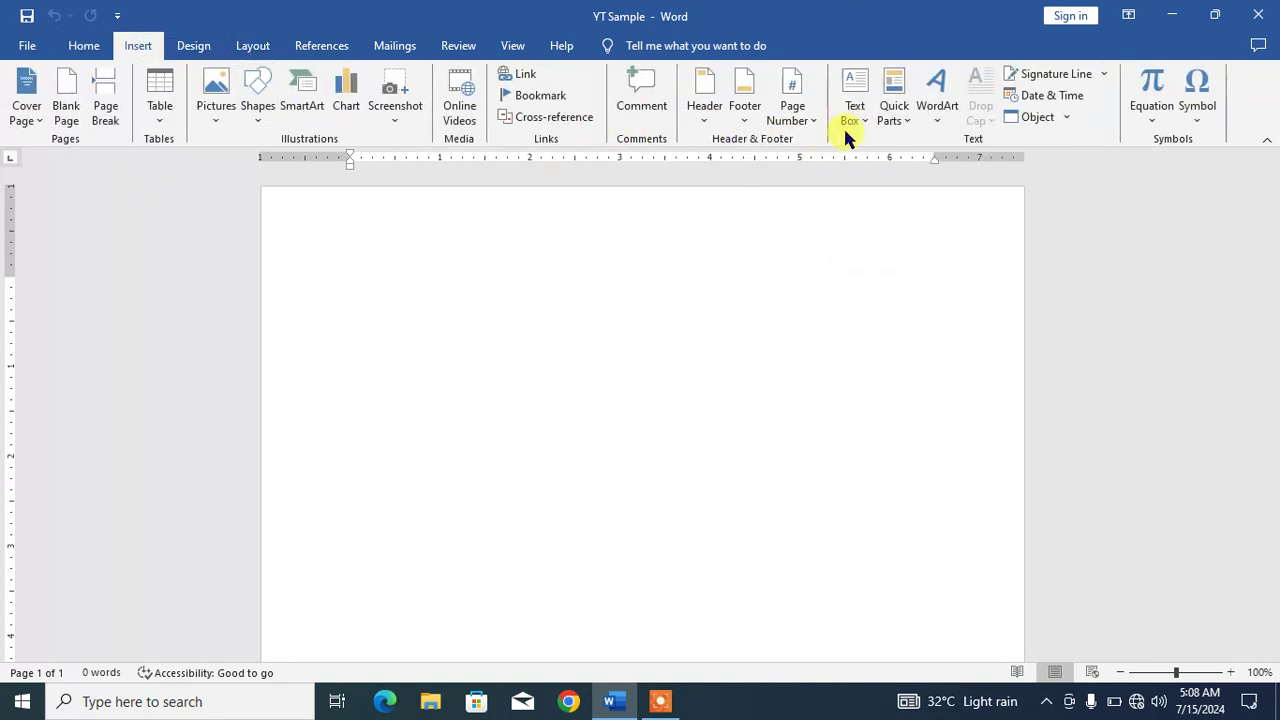
pyautogui.click(852, 124)
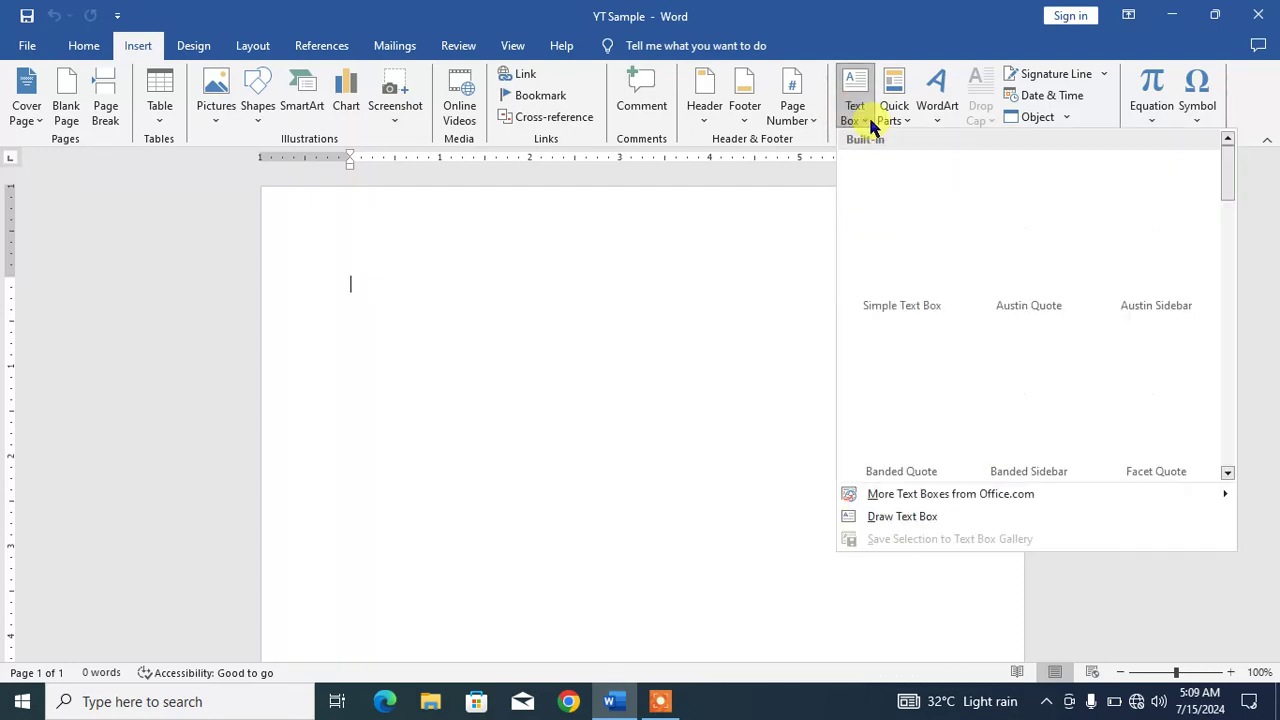
pyautogui.click(908, 527)
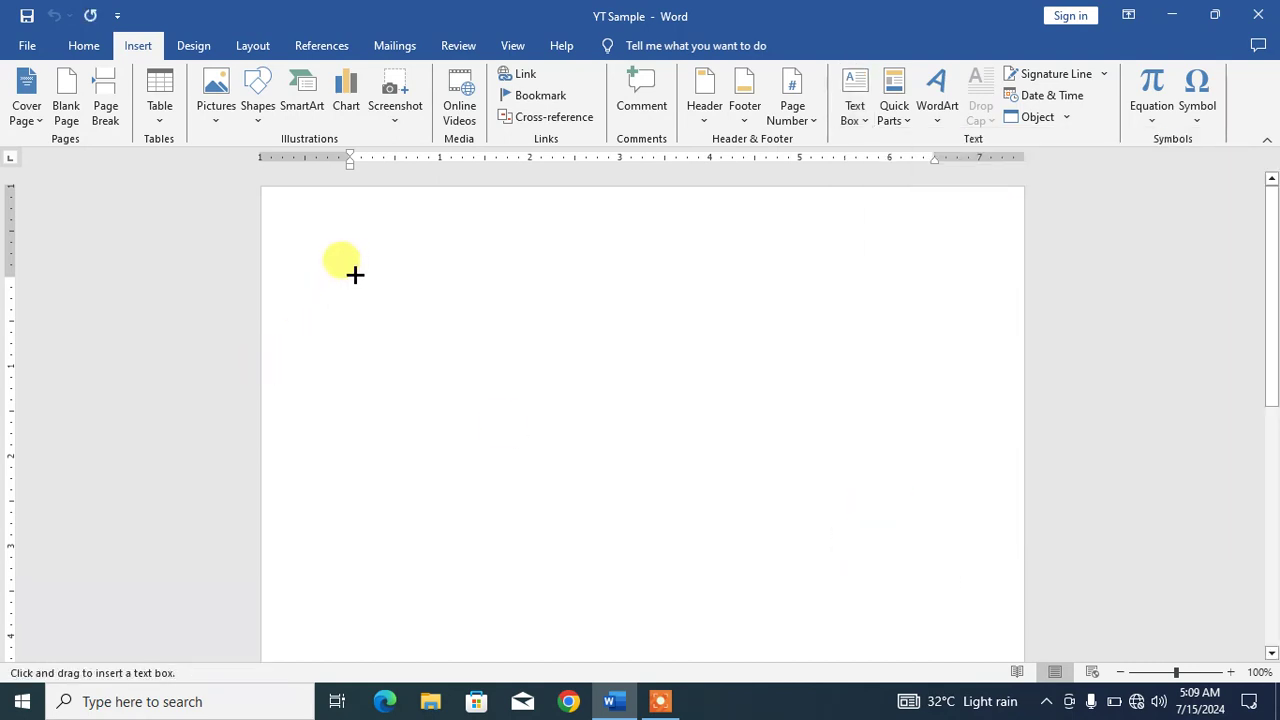
pyautogui.moveTo(349, 277); pyautogui.dragTo(715, 380)
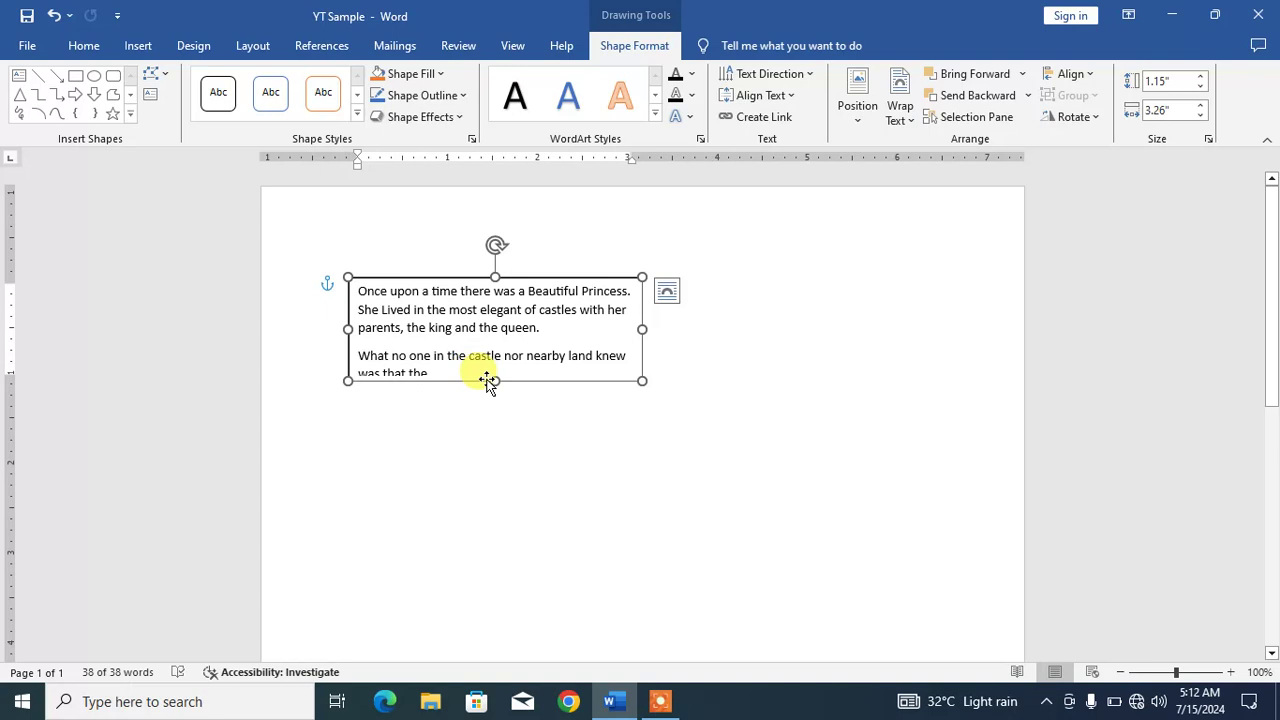
pyautogui.moveTo(494, 380)
pyautogui.mouseDown()
pyautogui.moveTo(491, 391)
pyautogui.moveTo(491, 368)
pyautogui.moveTo(491, 383)
pyautogui.mouseUp()
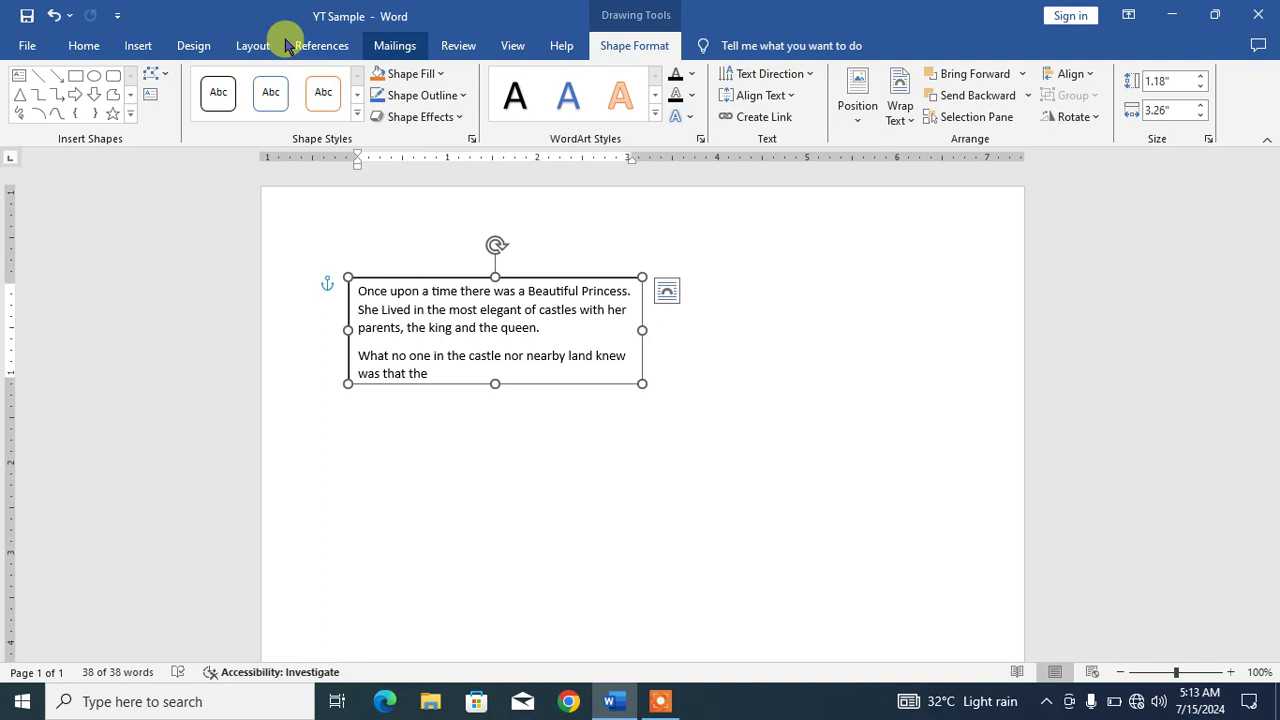
# - Draw a second text box below-right of the first, then reselect the first box
pyautogui.click(138, 46)
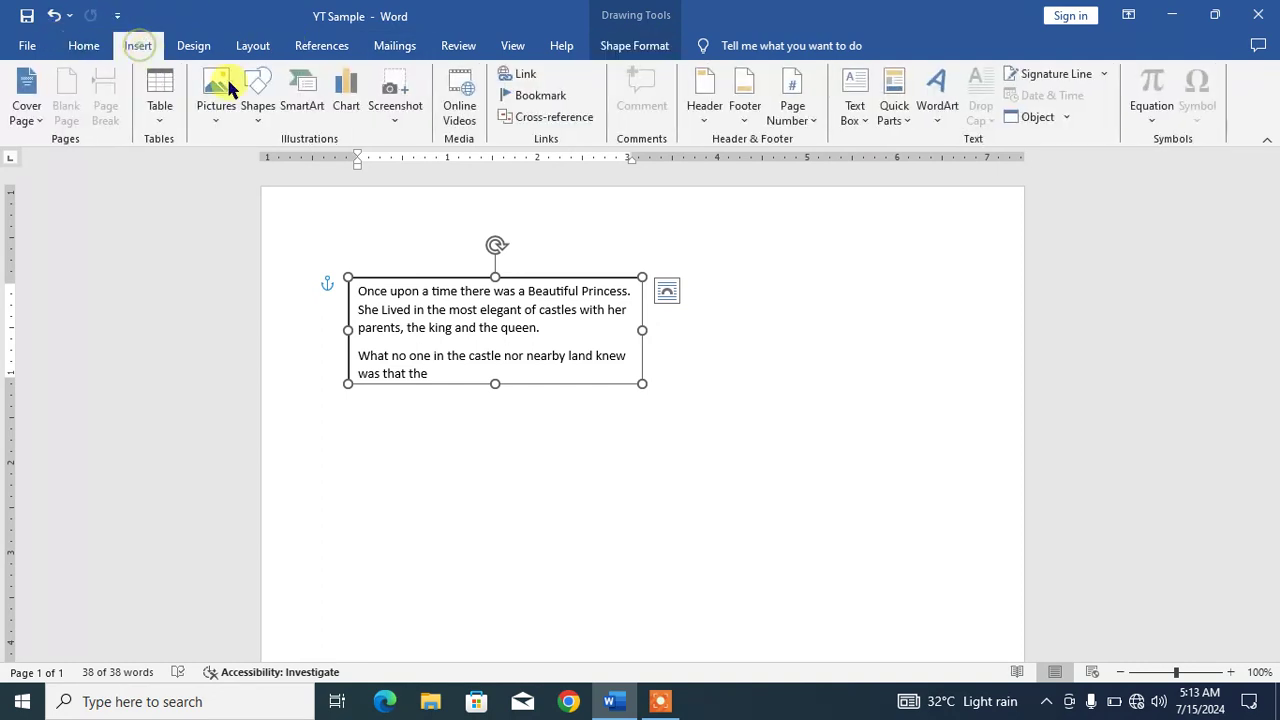
pyautogui.click(866, 117)
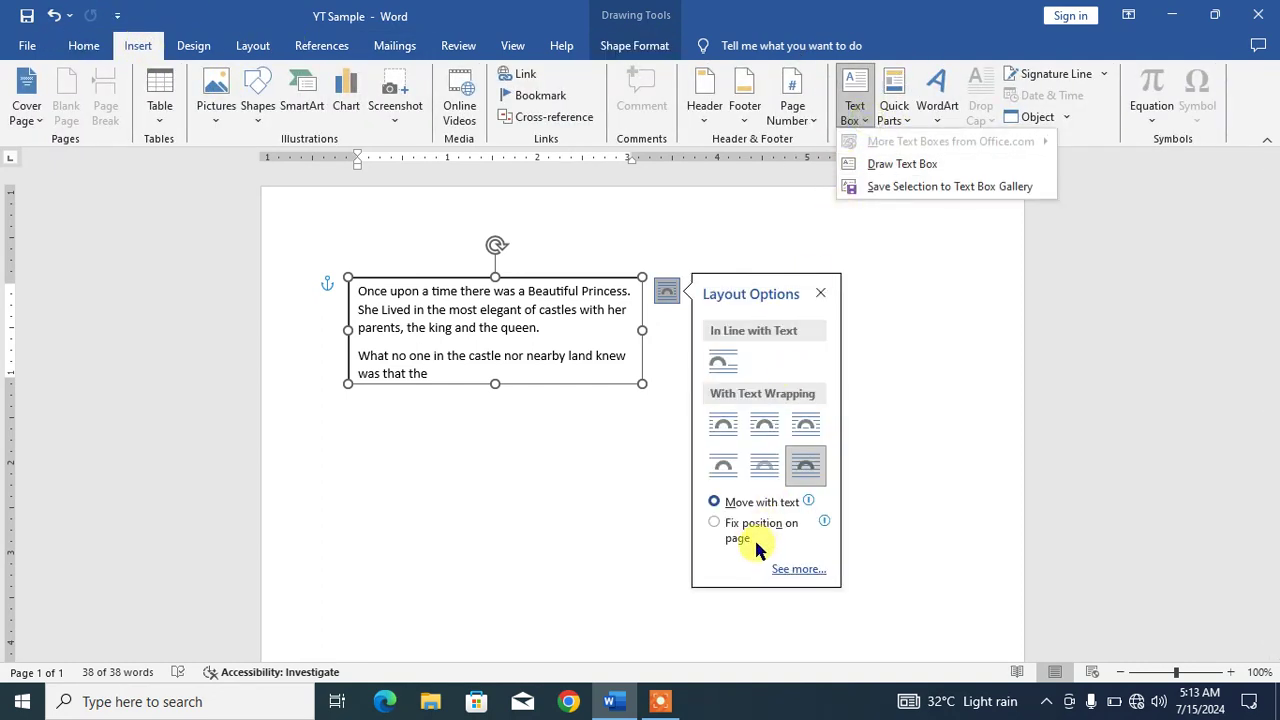
pyautogui.click(866, 118)
pyautogui.click(866, 118)
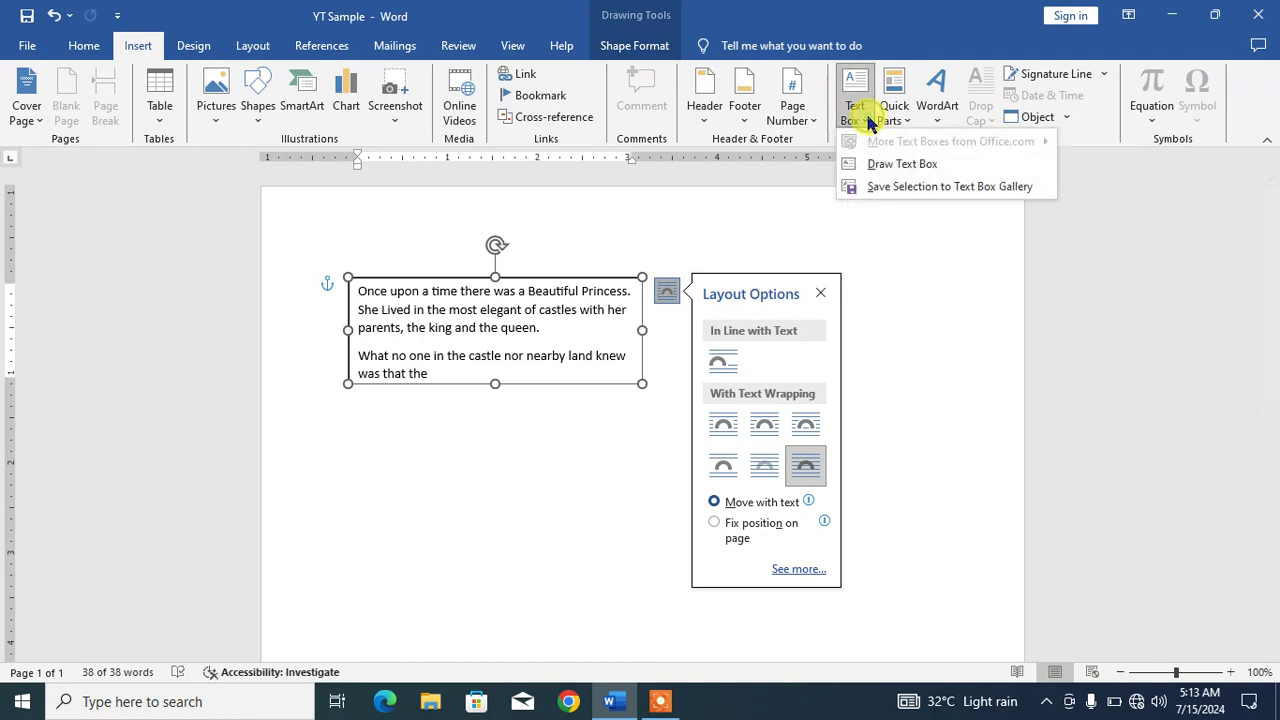
pyautogui.click(884, 166)
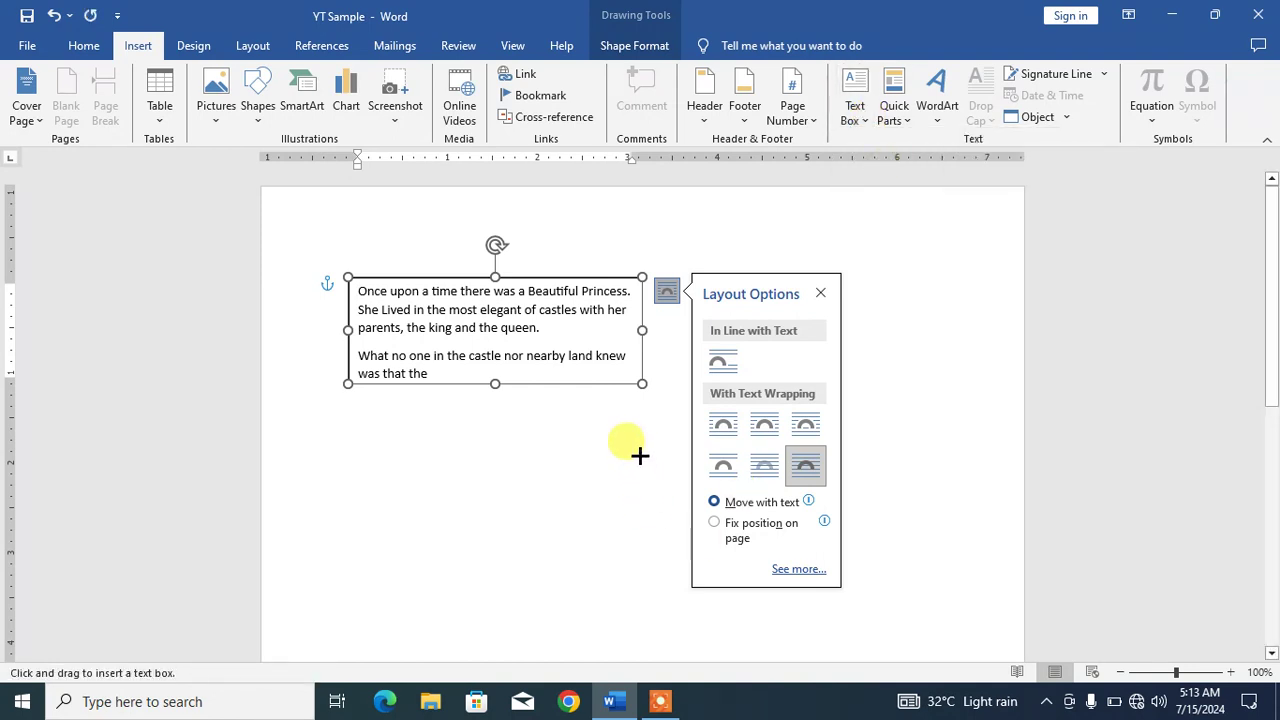
pyautogui.moveTo(608, 402); pyautogui.dragTo(908, 517)
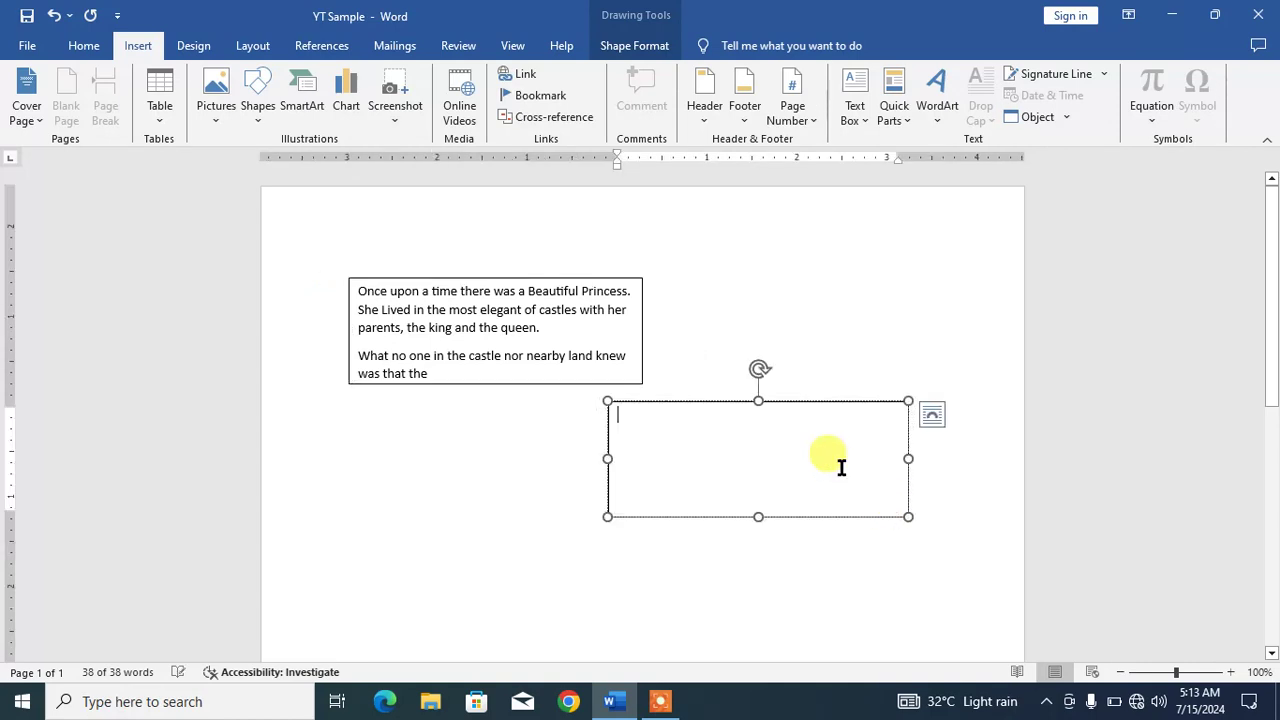
pyautogui.click(521, 380)
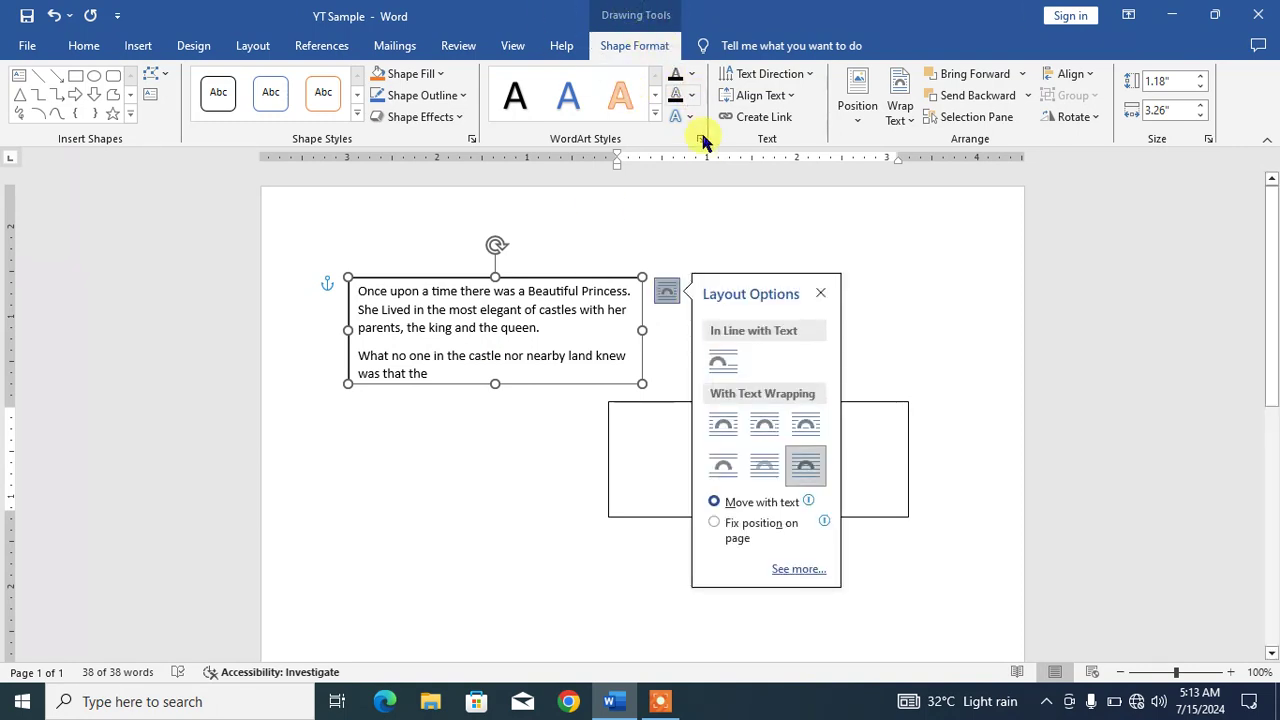
# - Link the first text box to the empty second box so text flows into it
pyautogui.click(752, 120)
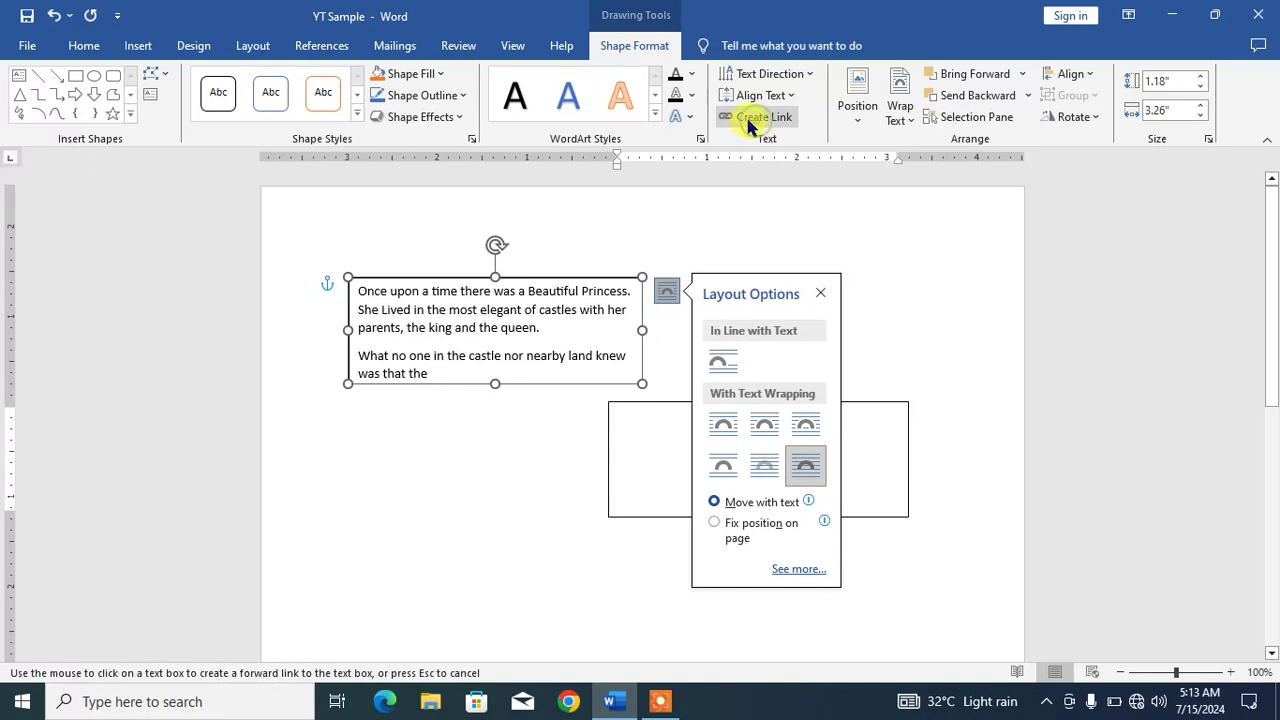
pyautogui.click(622, 421)
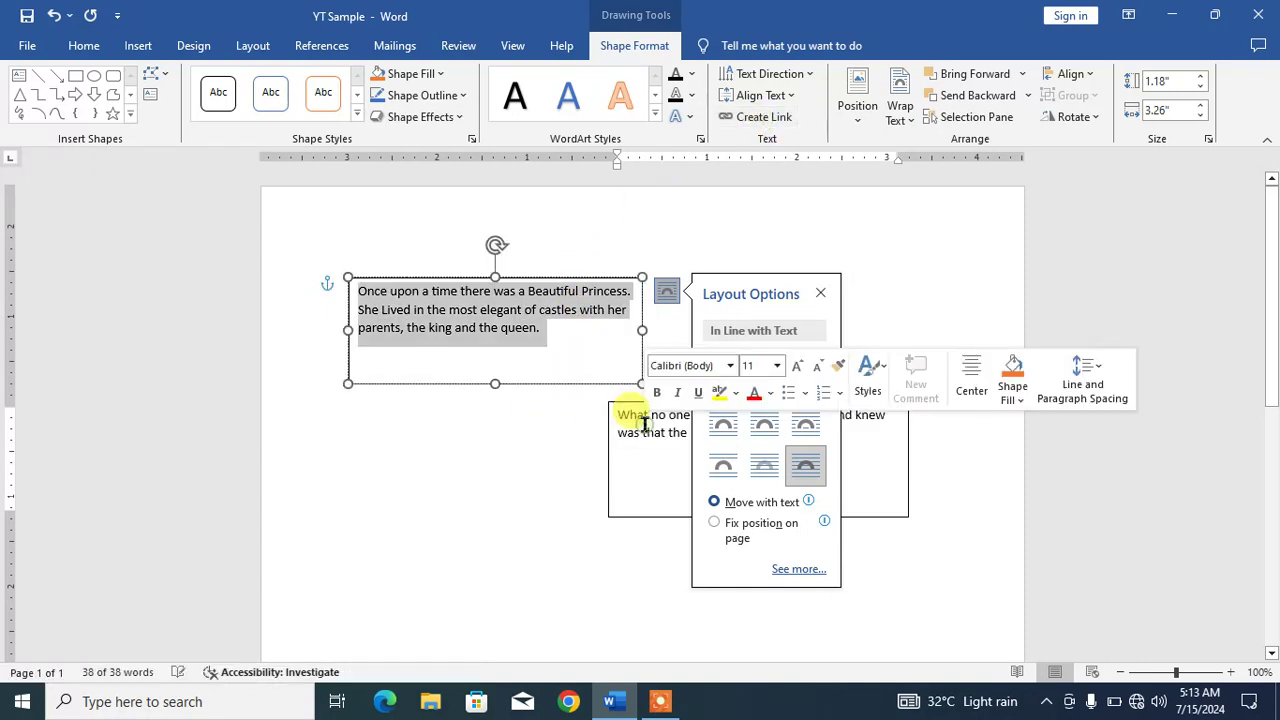
pyautogui.click(533, 494)
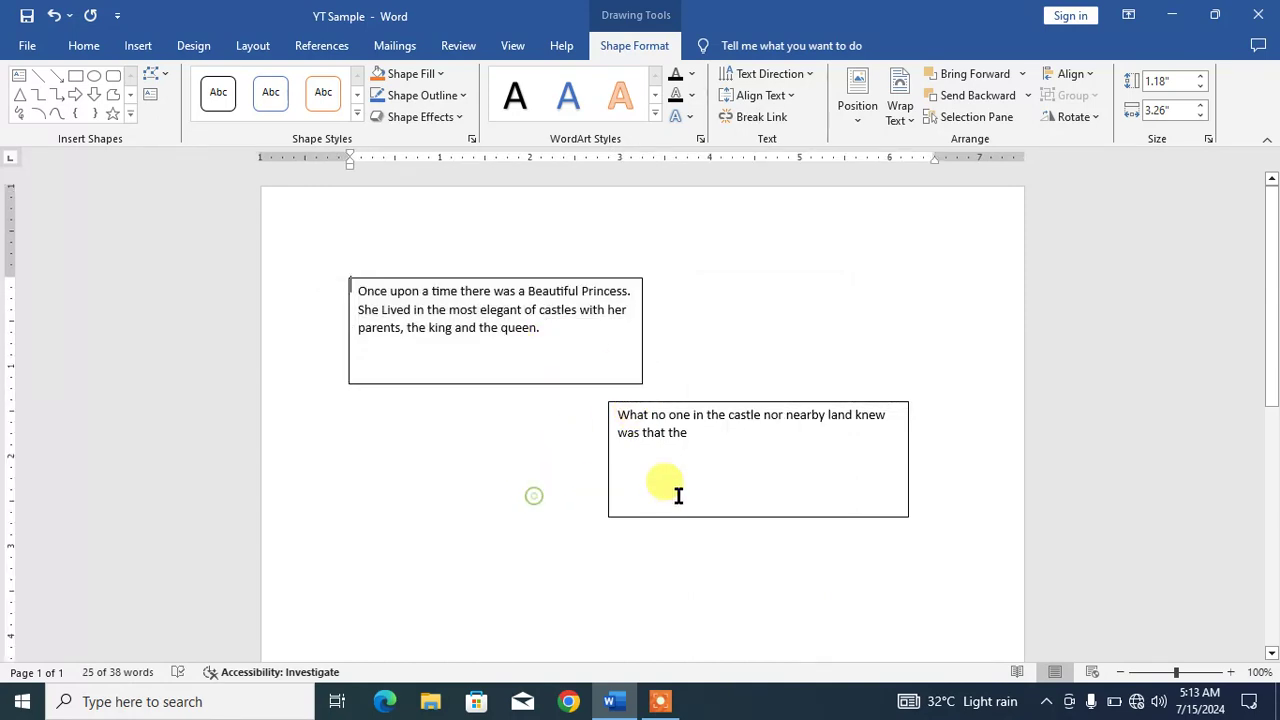
# - Finish the second box's sentence with 'princess had a secret.' and correct the typos
pyautogui.click(690, 440)
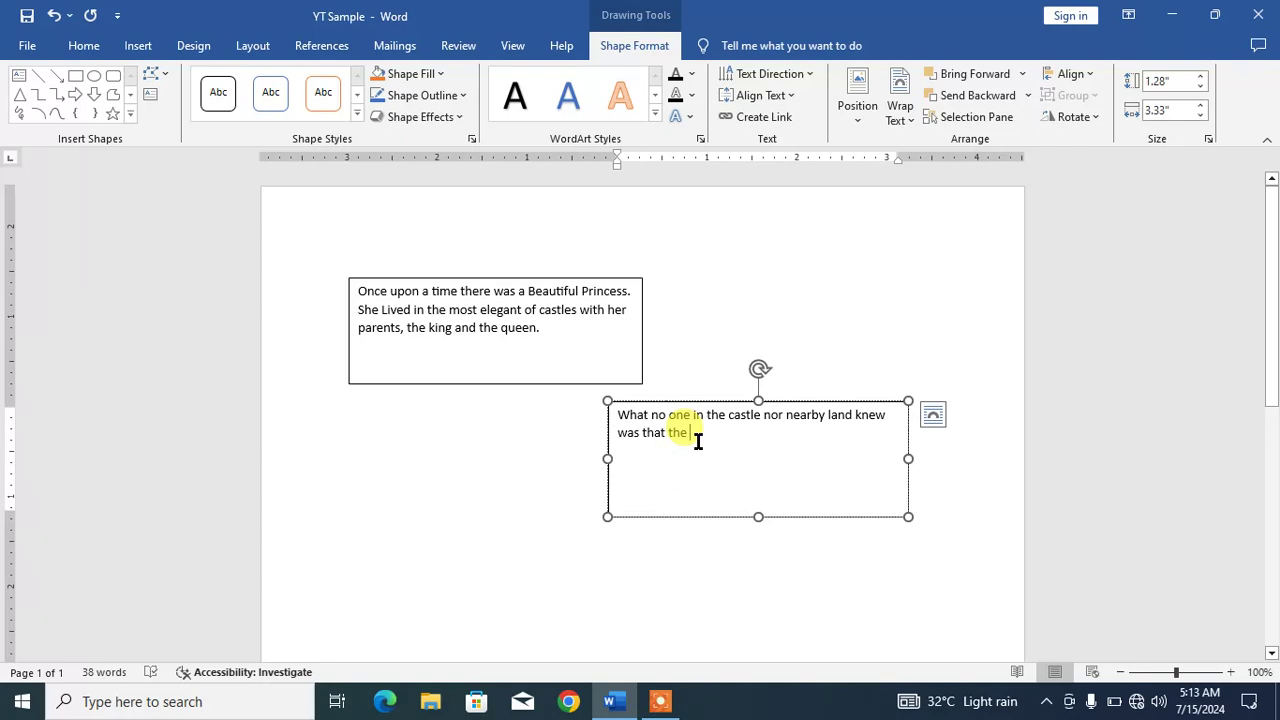
pyautogui.write('pri')
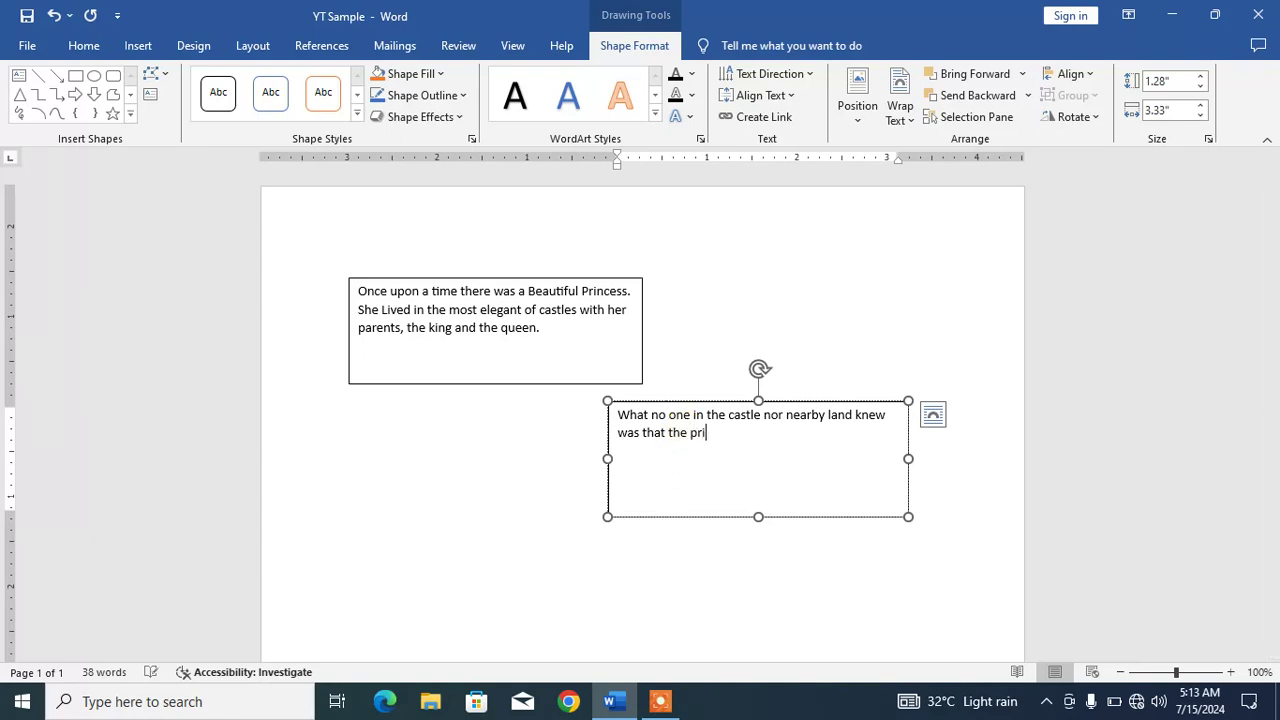
pyautogui.write('cess had a sce')
pyautogui.press('BackSpace')
pyautogui.write('ecret')
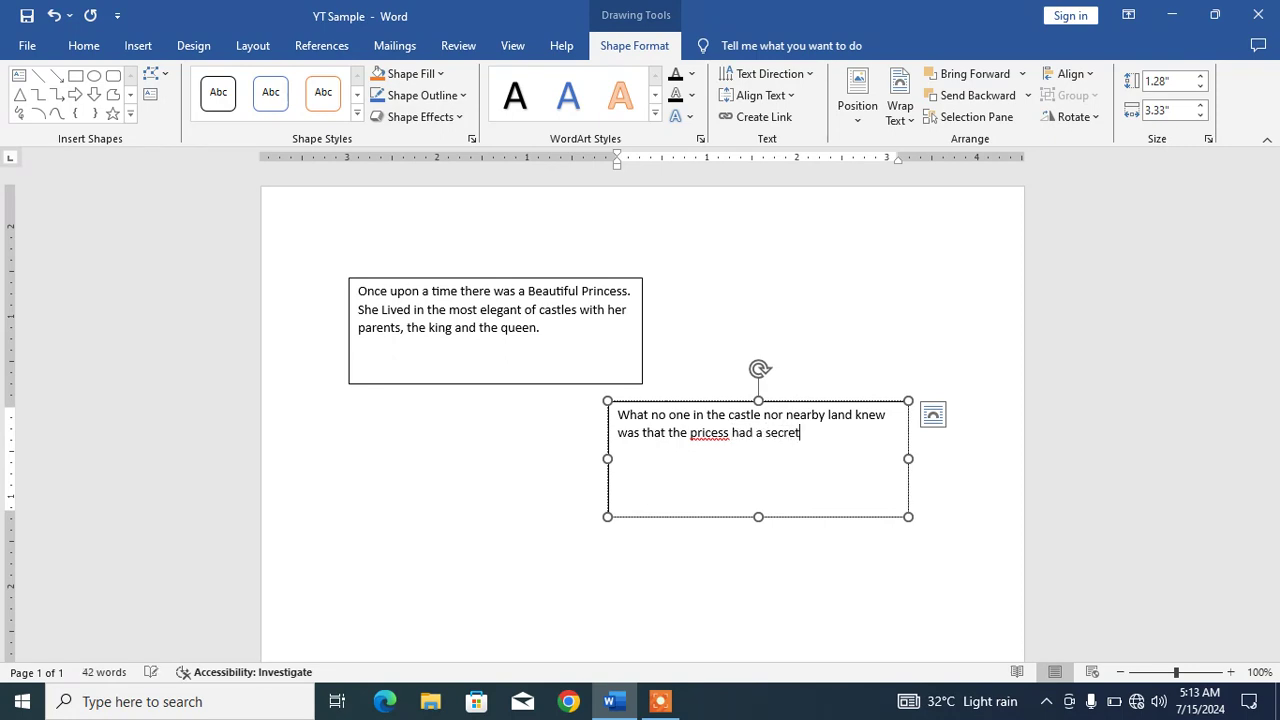
pyautogui.click(708, 433)
pyautogui.write('n')
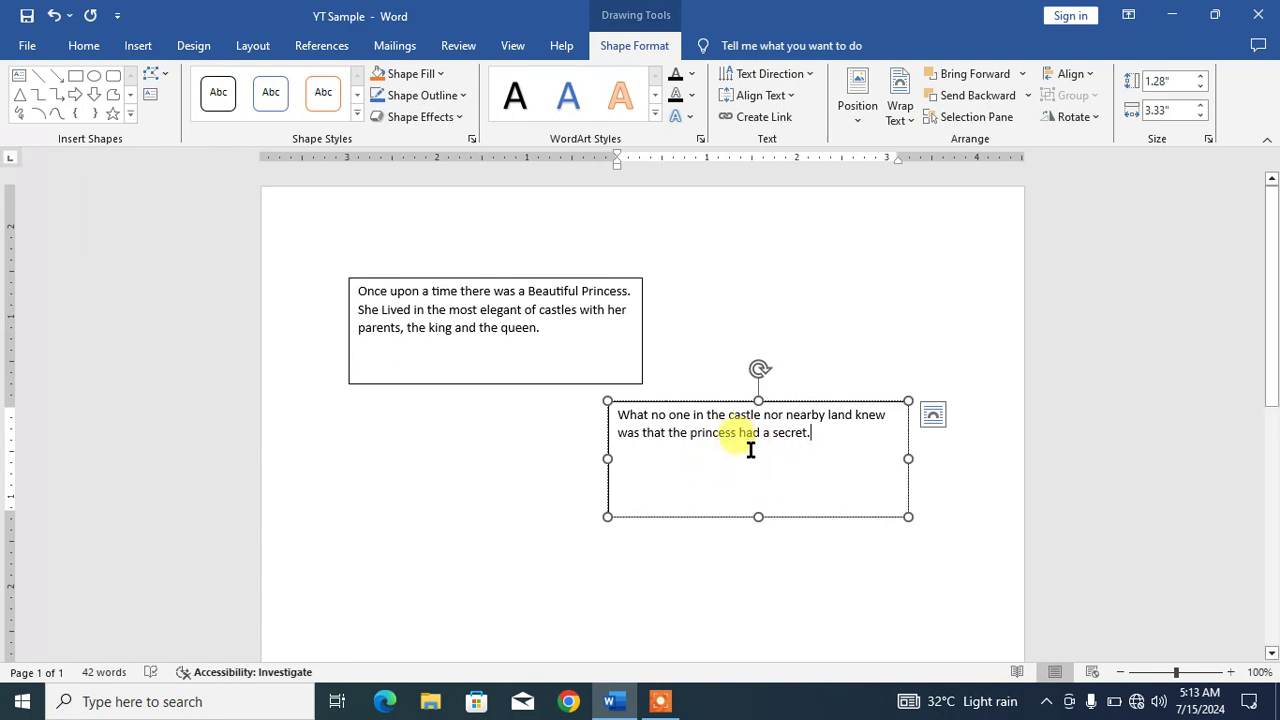
pyautogui.click(756, 460)
pyautogui.click(538, 491)
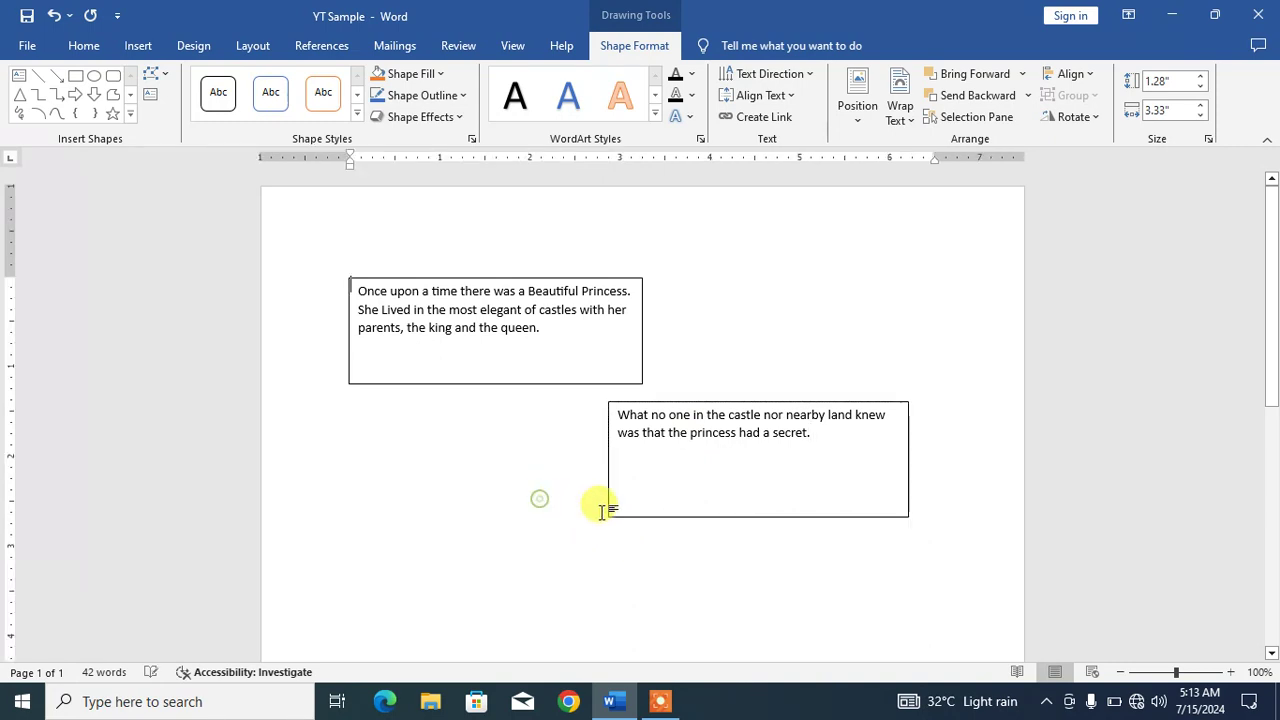
# - Draw a third text box at the lower left of the page
pyautogui.click(701, 501)
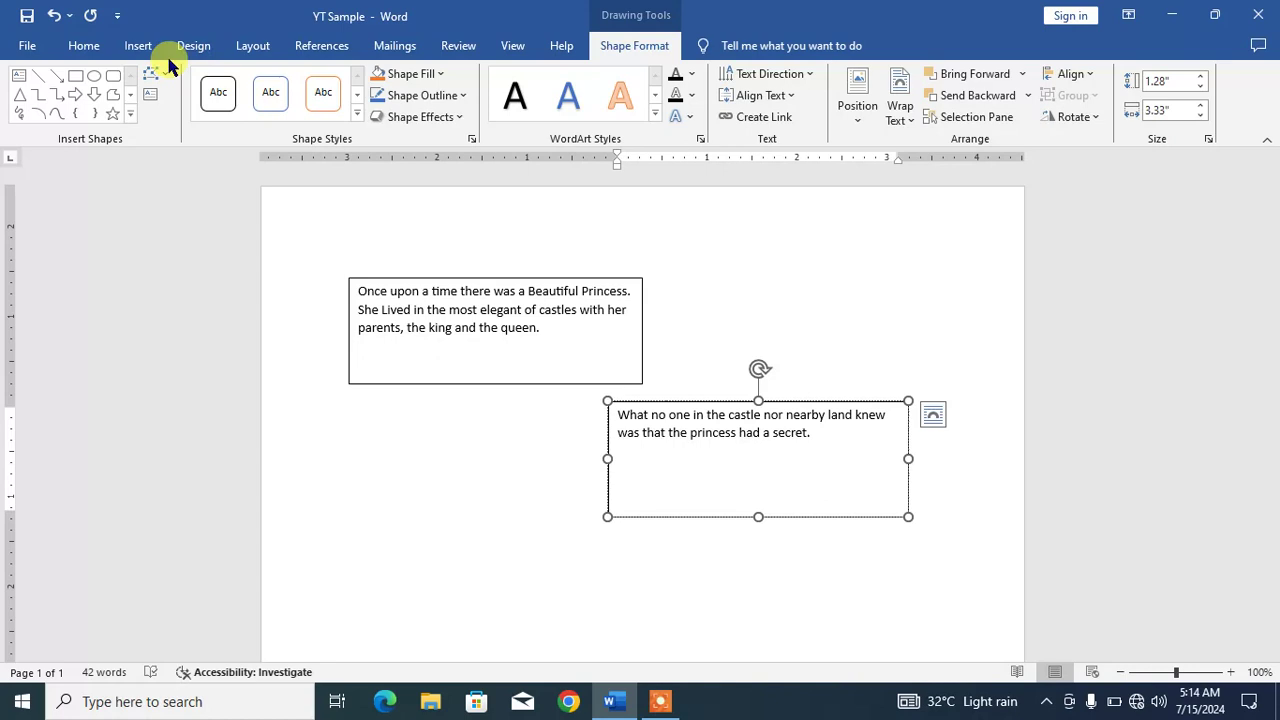
pyautogui.click(106, 52)
pyautogui.click(138, 45)
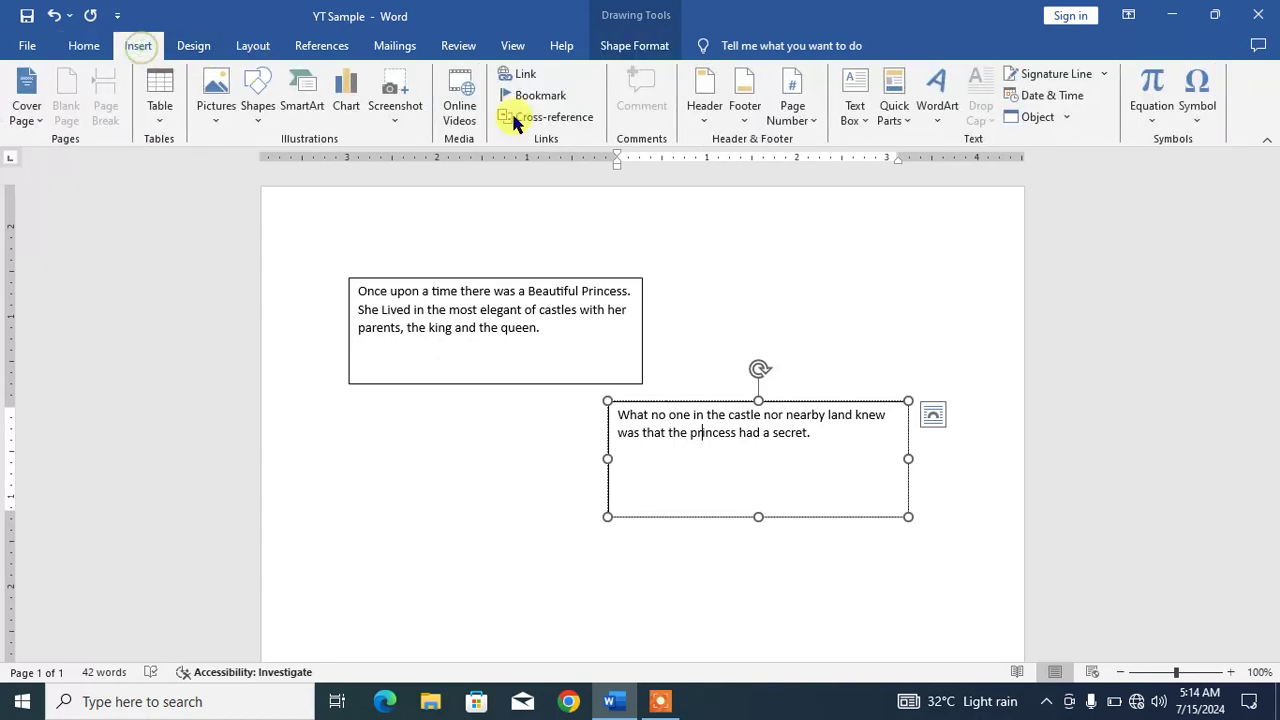
pyautogui.click(858, 120)
pyautogui.click(855, 163)
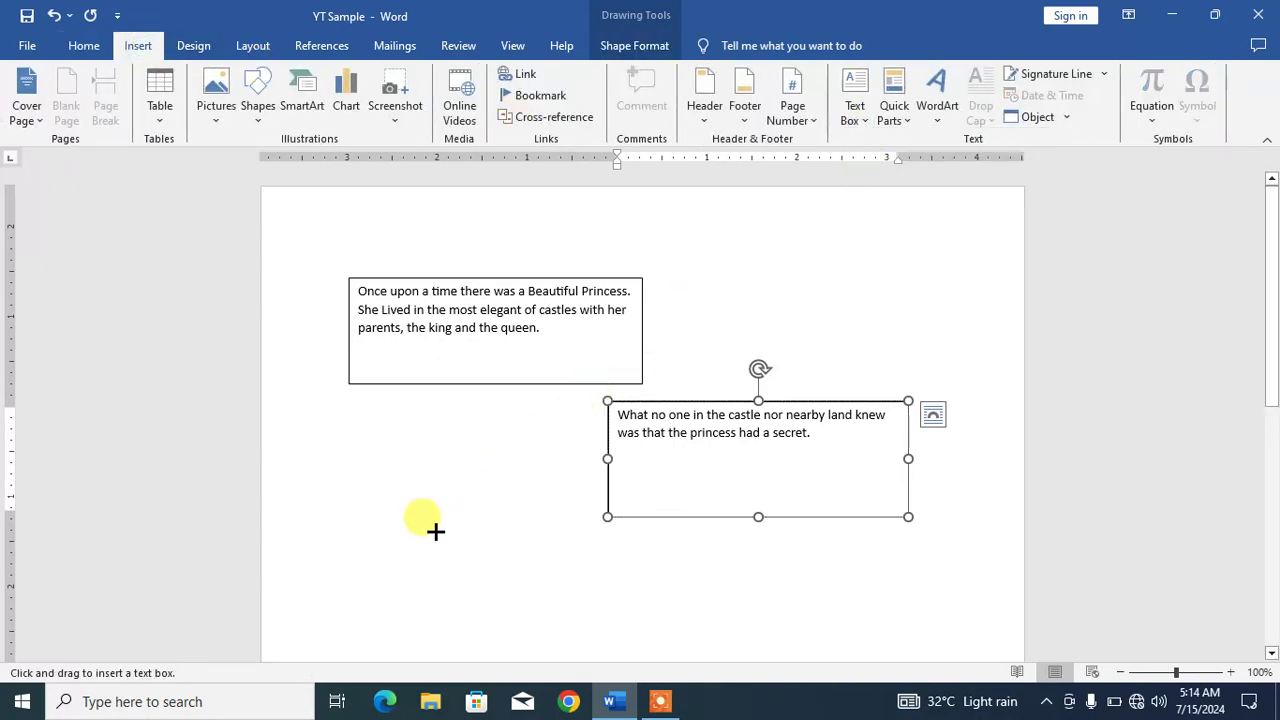
pyautogui.moveTo(398, 549); pyautogui.dragTo(670, 620)
# - Link the second text box to the new third box
pyautogui.click(749, 518)
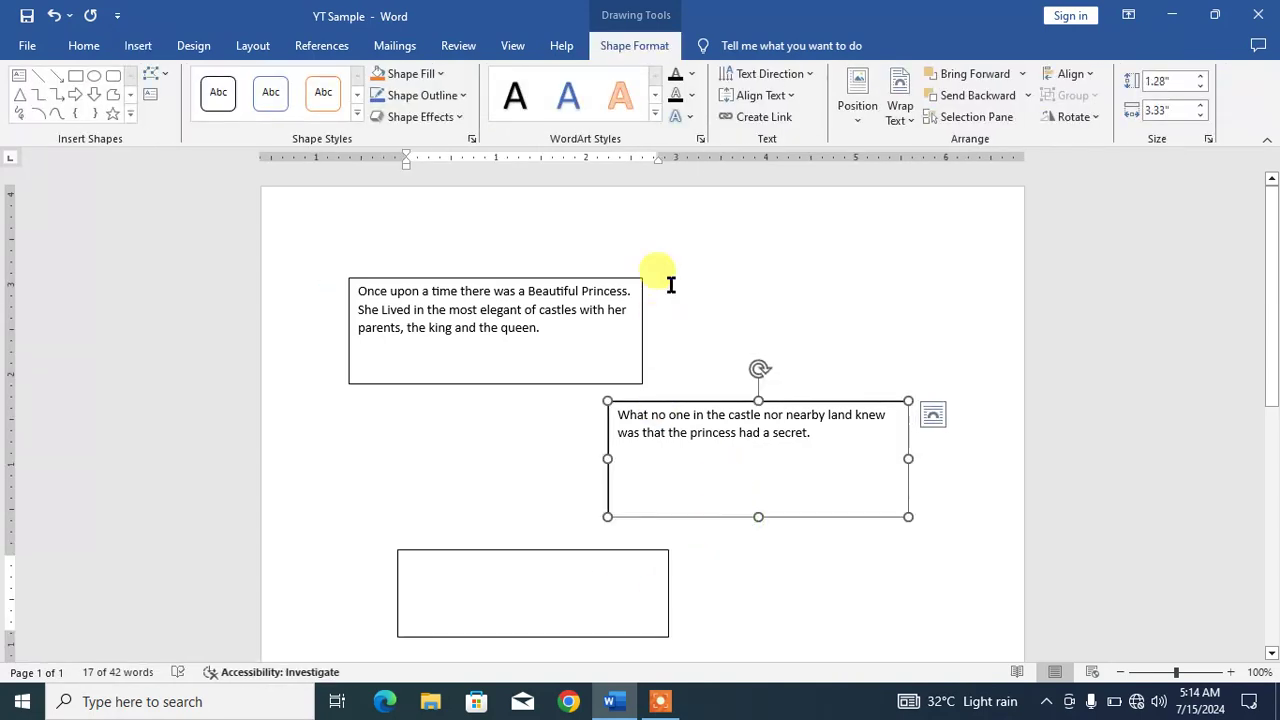
pyautogui.click(757, 118)
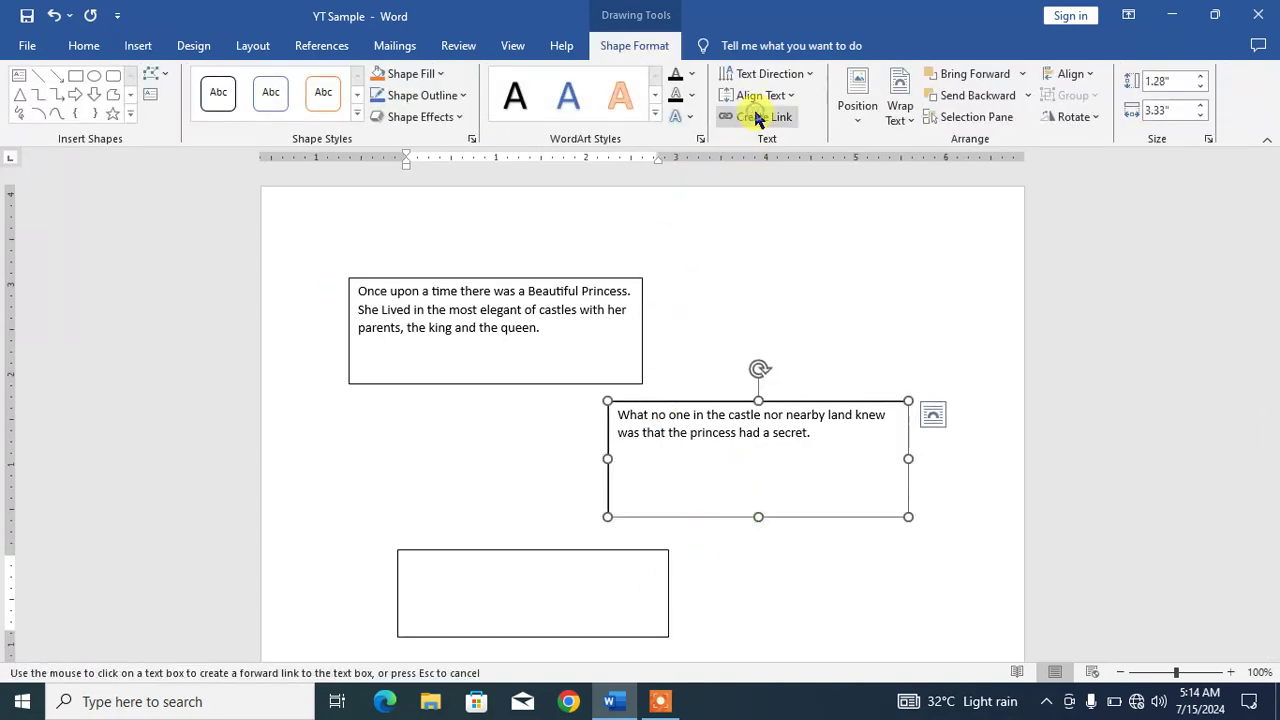
pyautogui.click(478, 568)
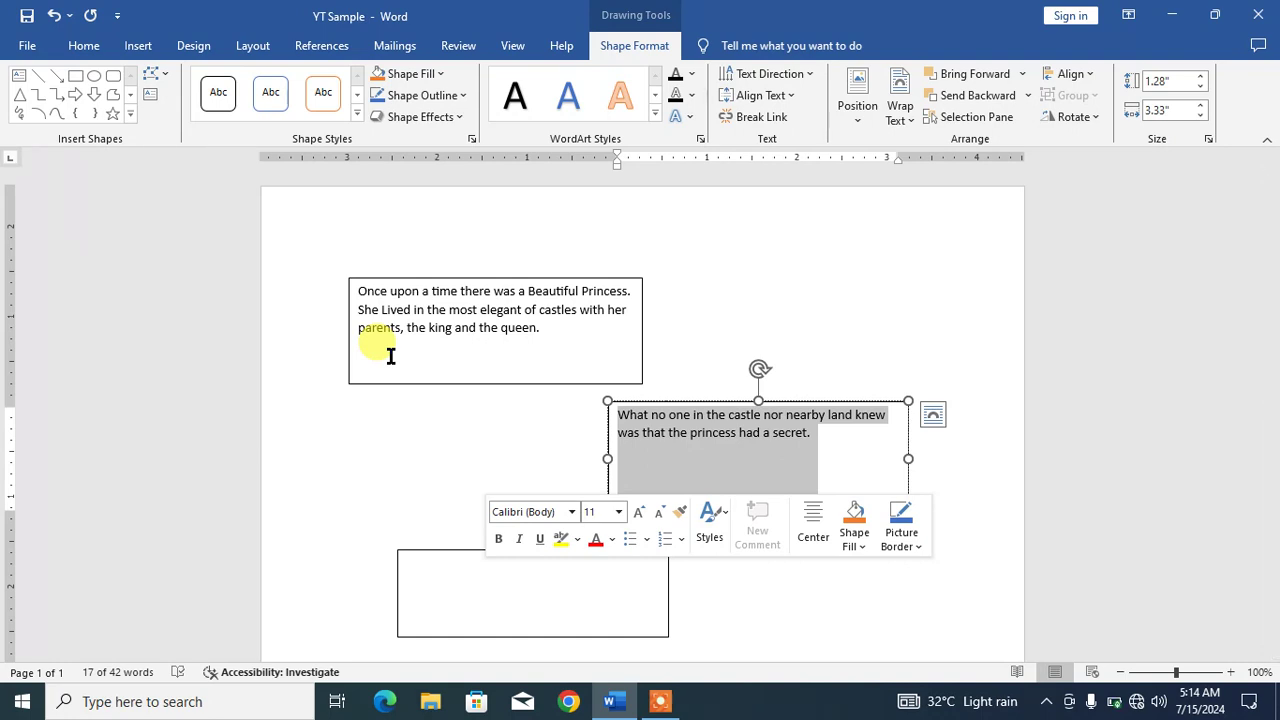
pyautogui.click(592, 448)
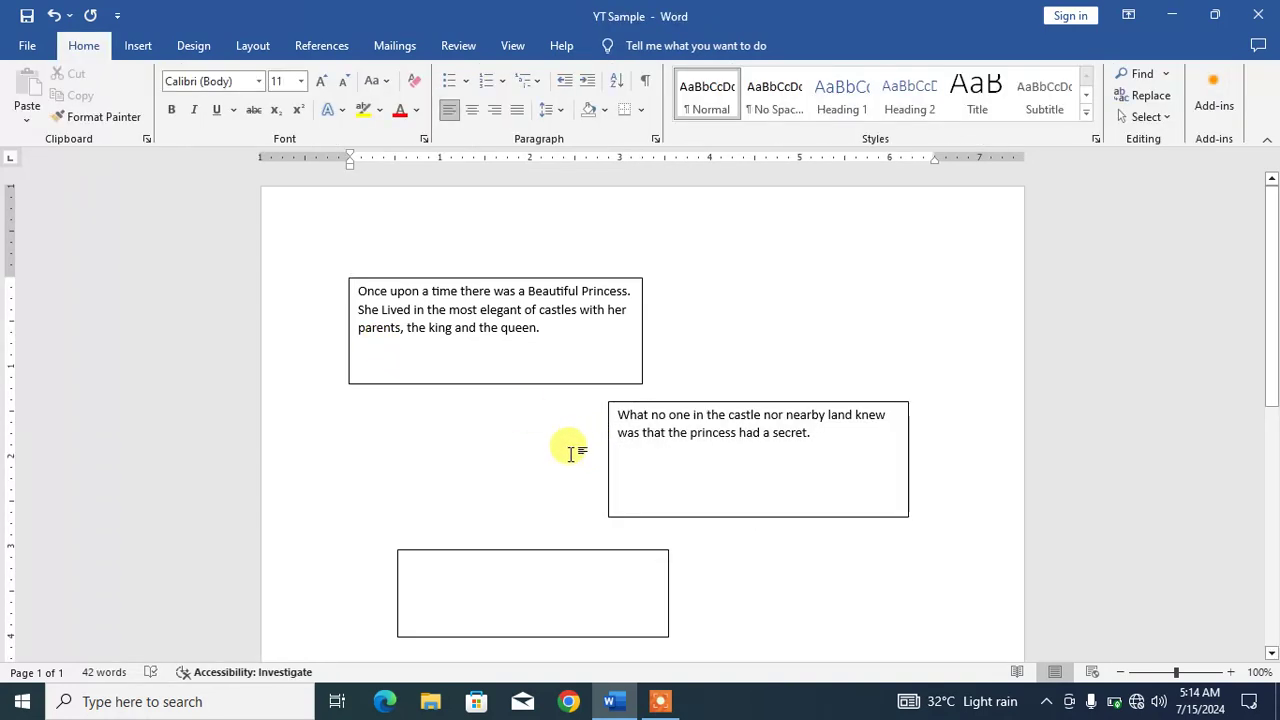